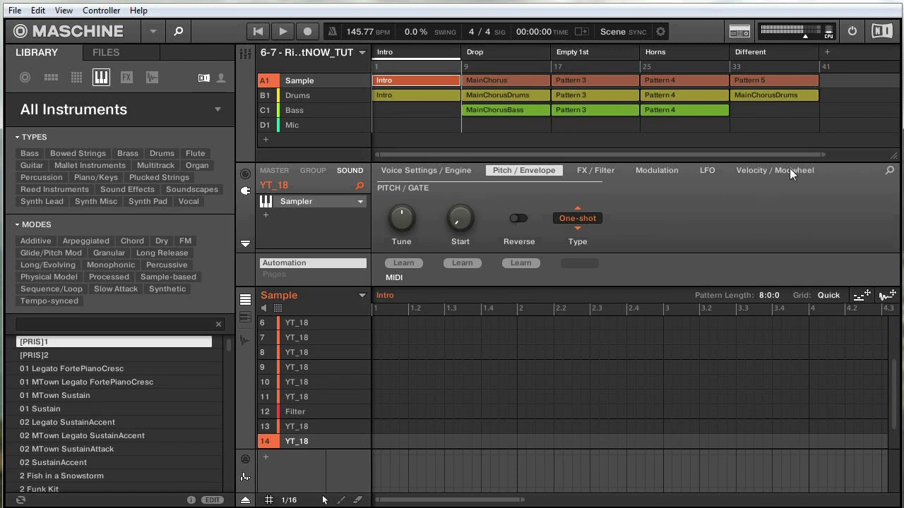
- Zoom the arranger timeline in so bars spread wider with more bar numbers labelled
drag(823, 153, 813, 154)
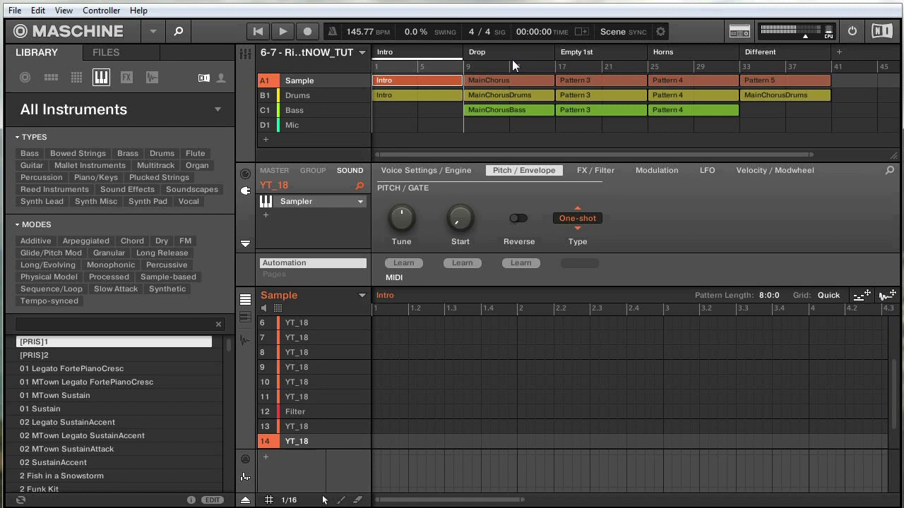
- Play the arrangement, jump playback to the Drop scene, then stop
key(space)
click(485, 53)
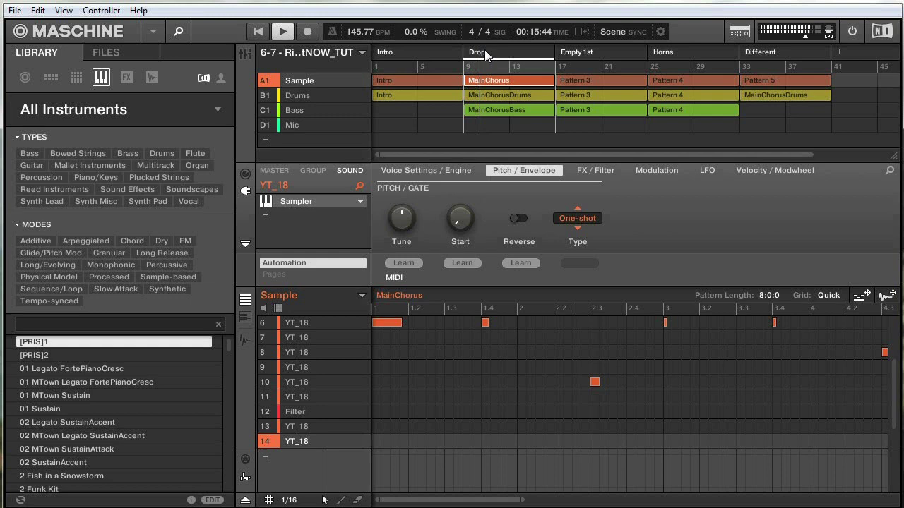
key(space)
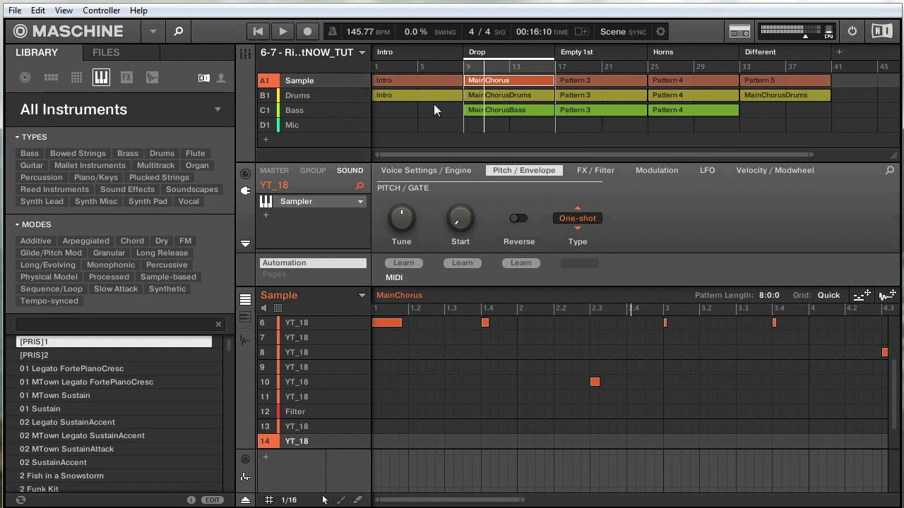
mouse_move(362, 88)
- Copy the Sample group into a new group and name it SampleFX
right_click(316, 85)
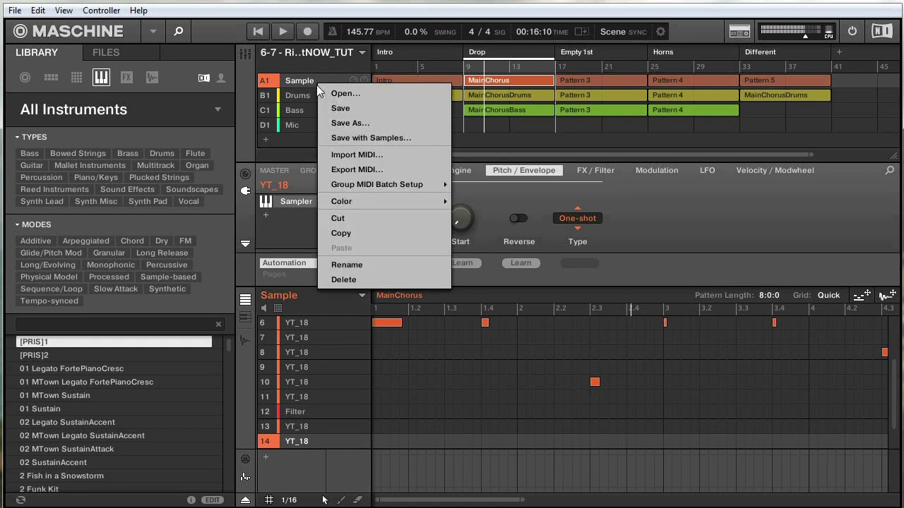
click(348, 233)
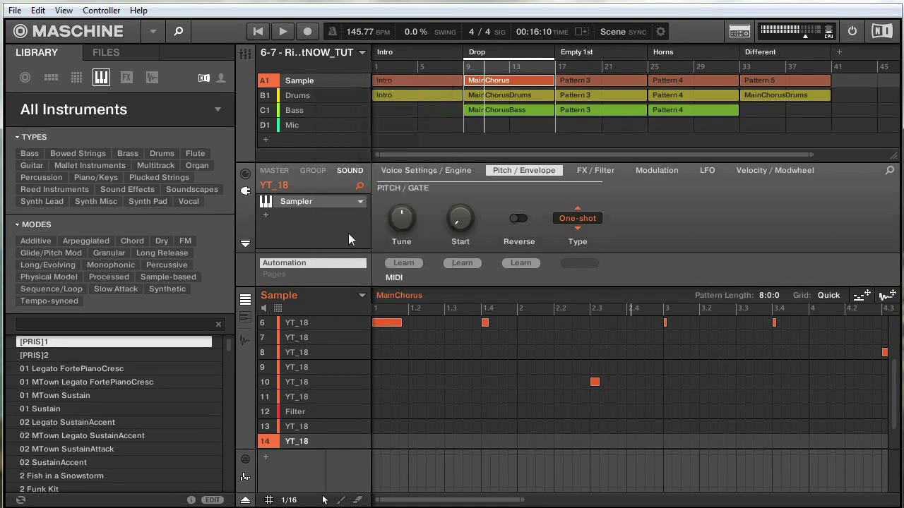
click(266, 141)
right_click(291, 125)
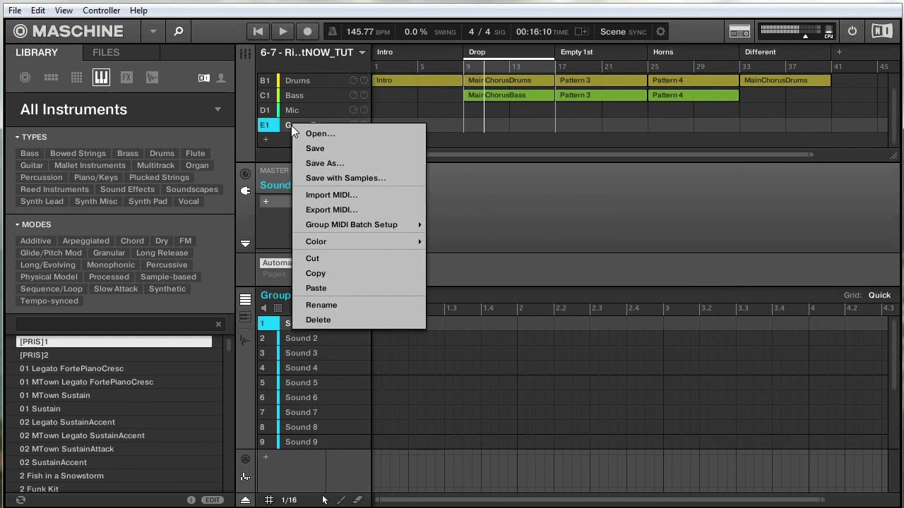
click(329, 285)
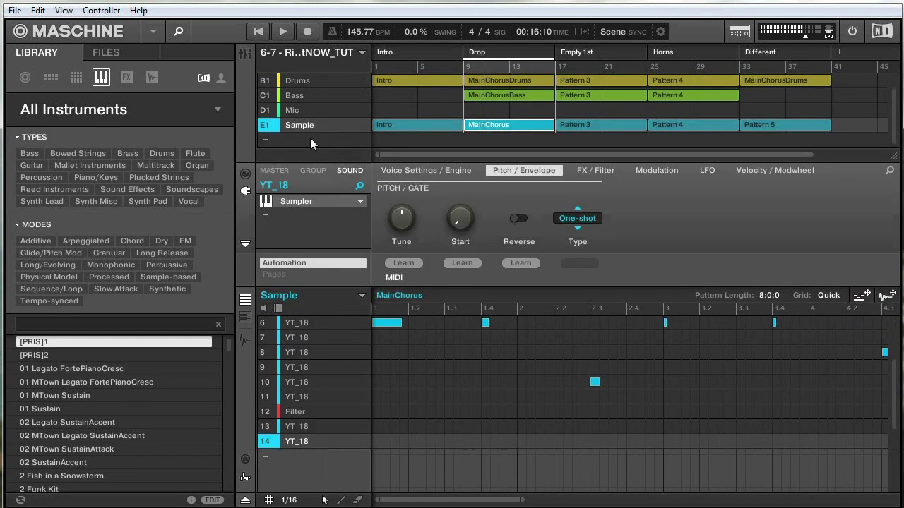
key(Return)
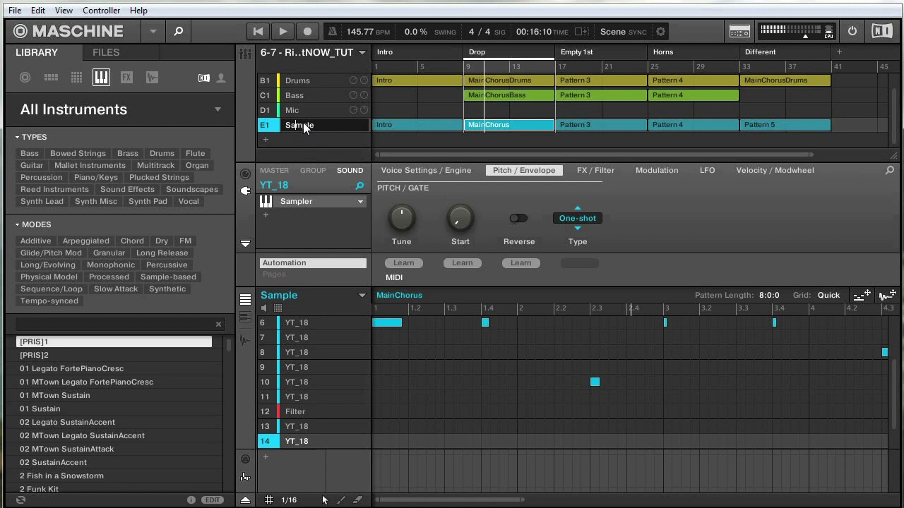
text(FX)
key(Return)
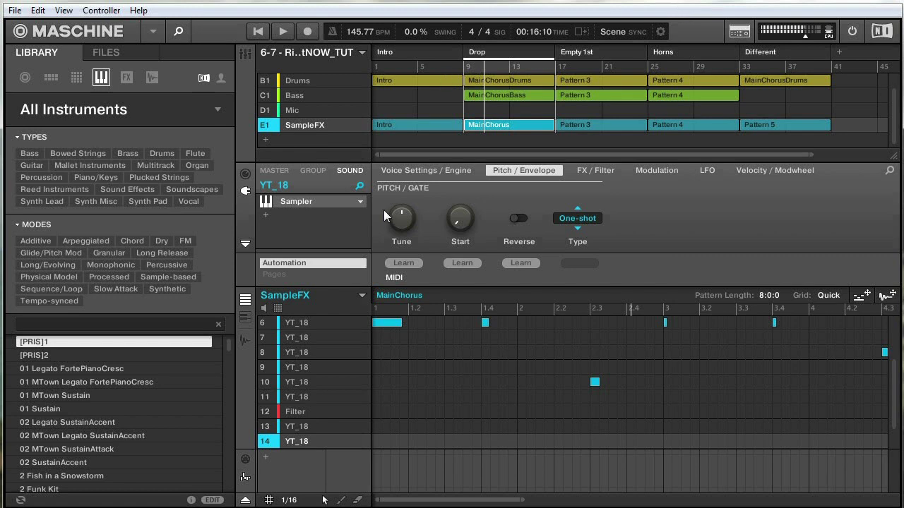
- Delete the Intro, MainChorus and Pattern 3–5 clips from the SampleFX row
right_click(415, 126)
right_click(488, 127)
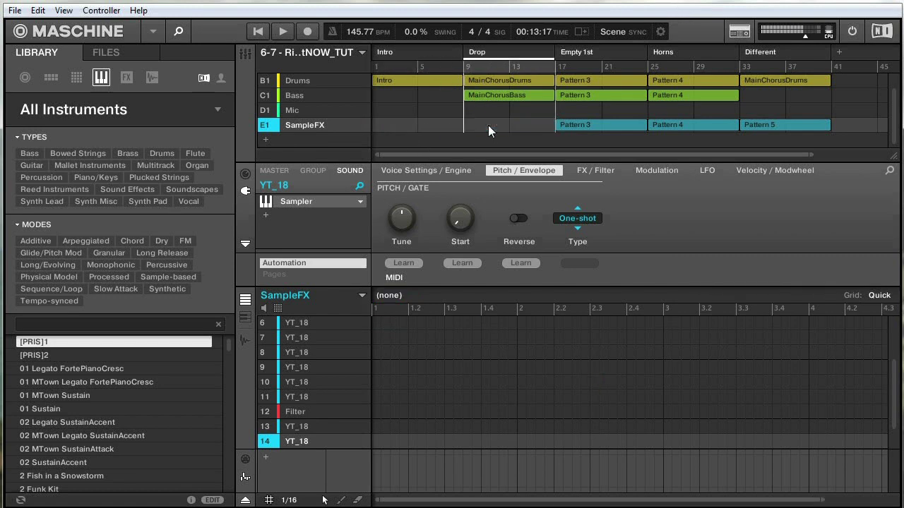
right_click(566, 128)
right_click(693, 131)
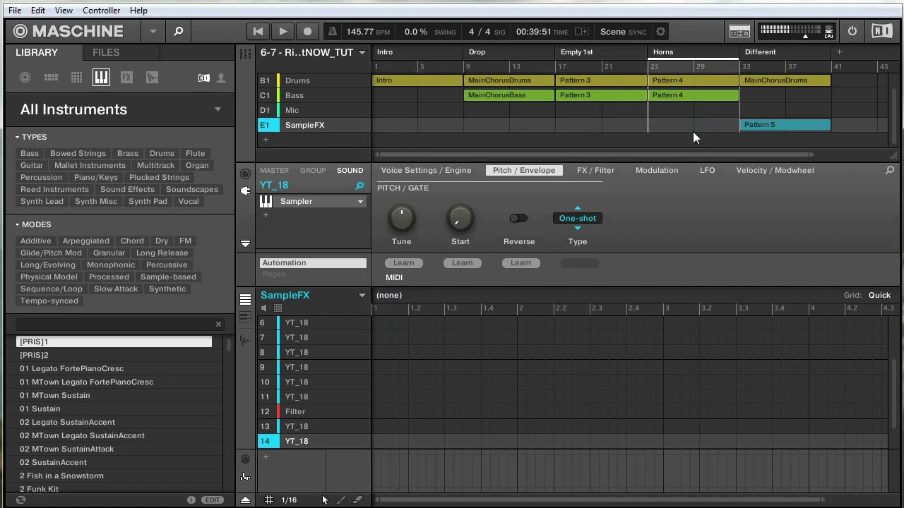
right_click(794, 126)
- Add a new empty scene after Different, starting at bar 41
scroll(893, 126, up, 1)
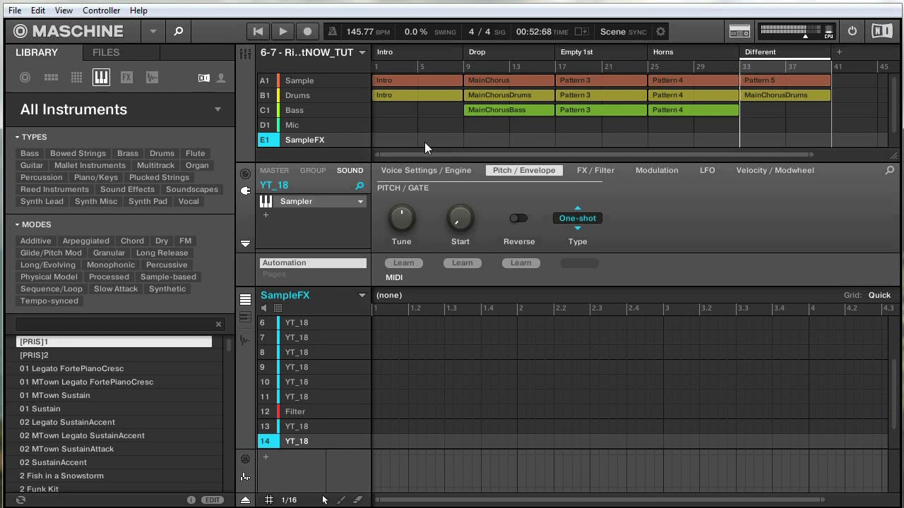
drag(408, 154, 471, 154)
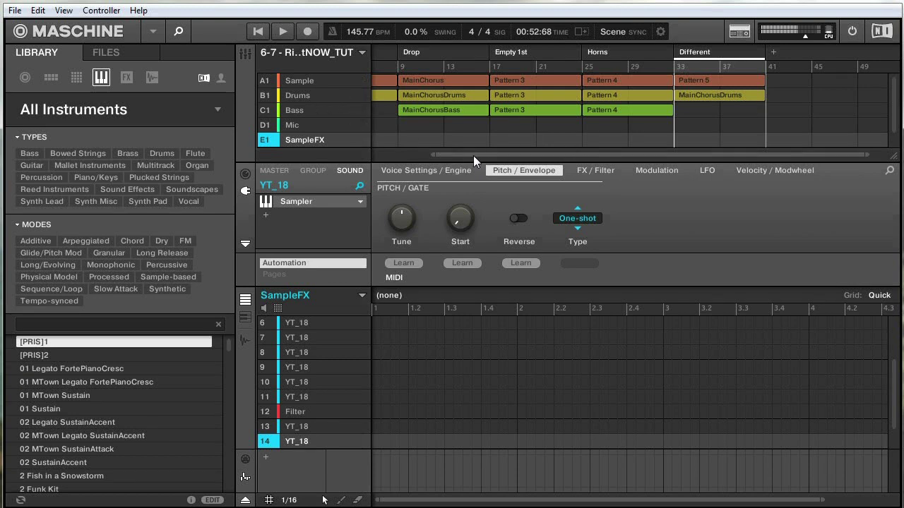
drag(473, 154, 488, 154)
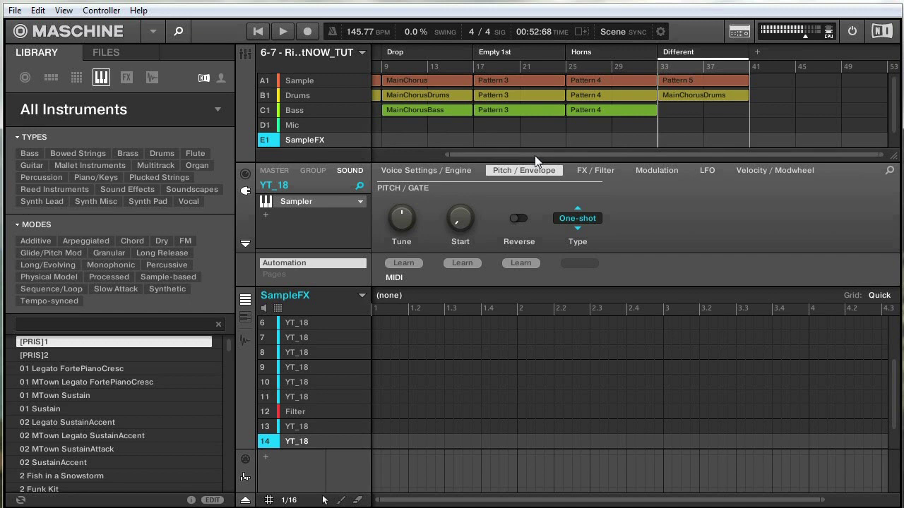
click(754, 53)
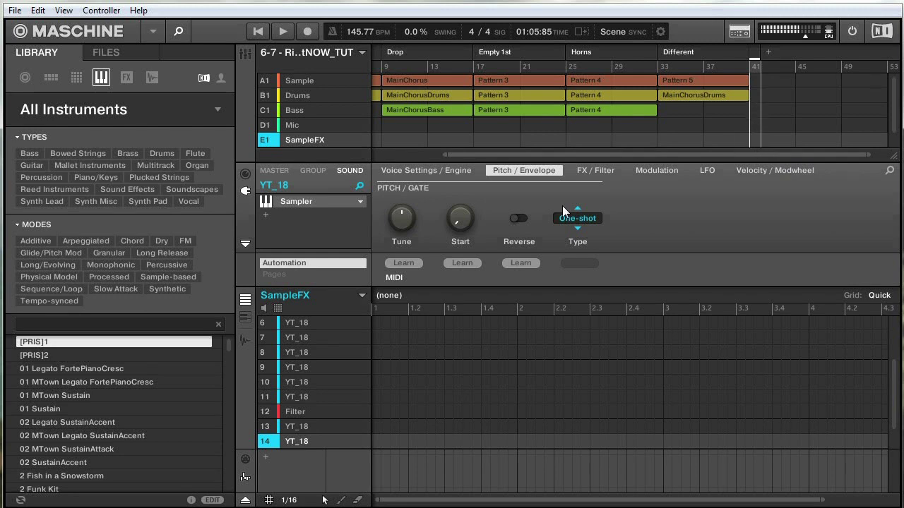
- Put the Intro pattern on SampleFX in Scene 6 and show bars 1–8 in the editor
click(361, 296)
click(397, 65)
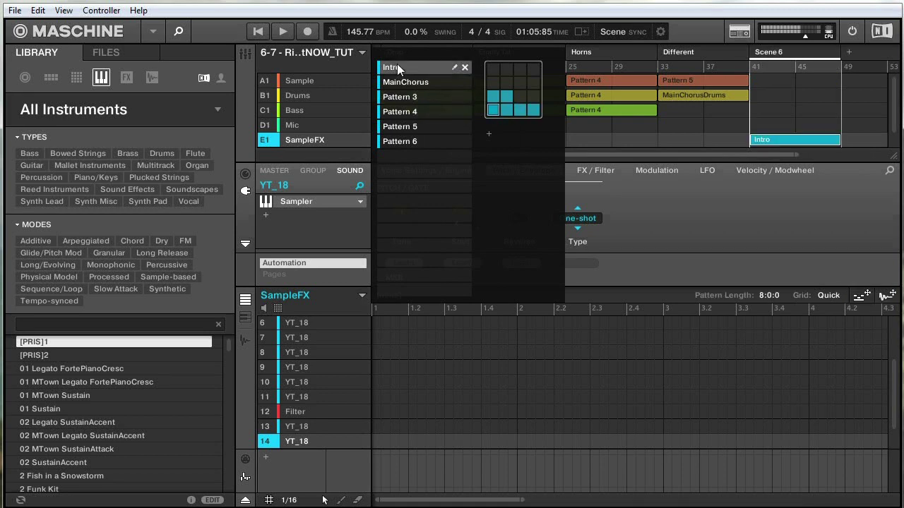
click(709, 191)
drag(704, 154, 738, 154)
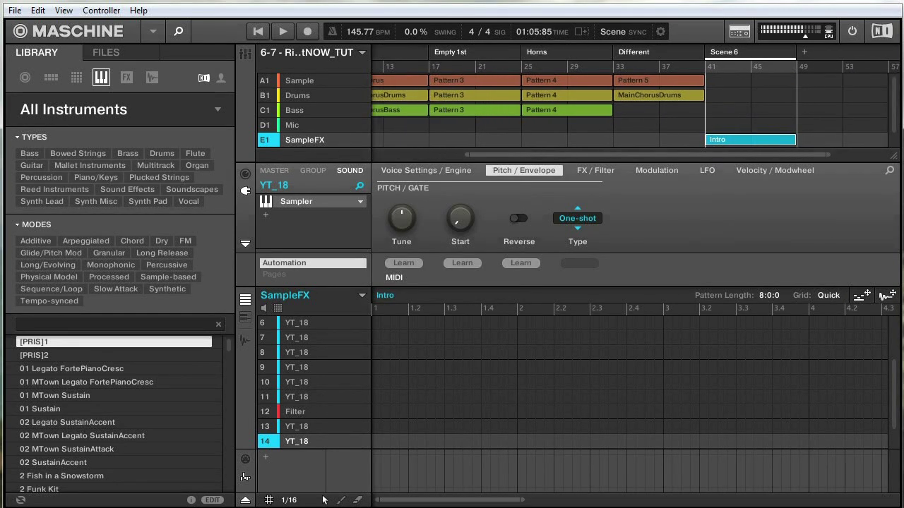
drag(896, 393, 897, 355)
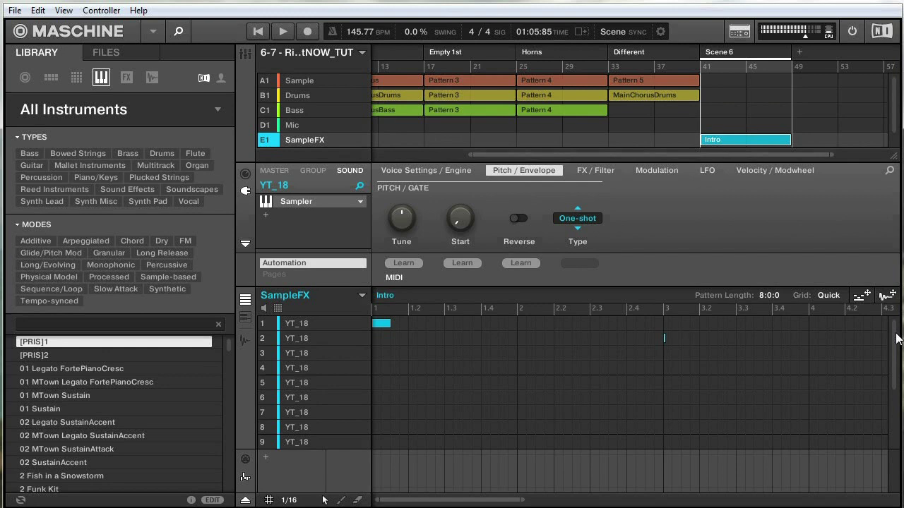
drag(520, 501, 746, 487)
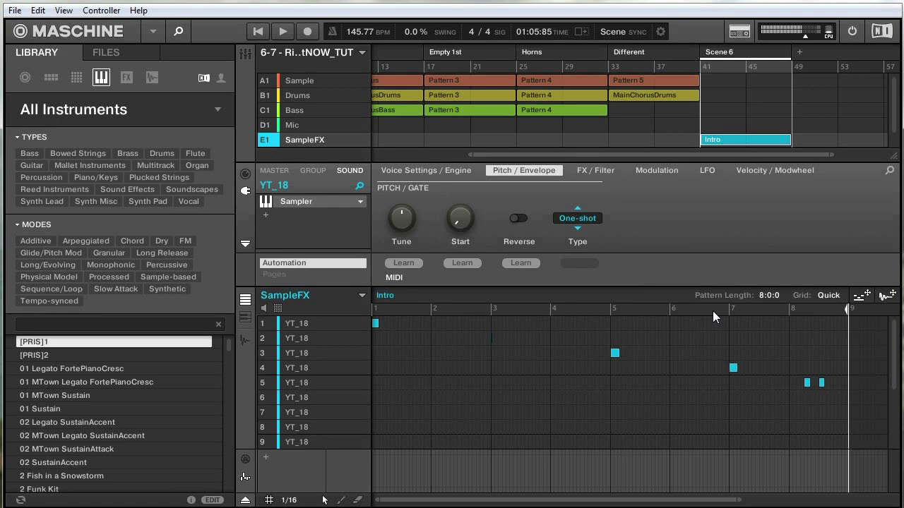
- Audition the Intro pattern, then delete the two pad 5 notes near bar 8
key(space)
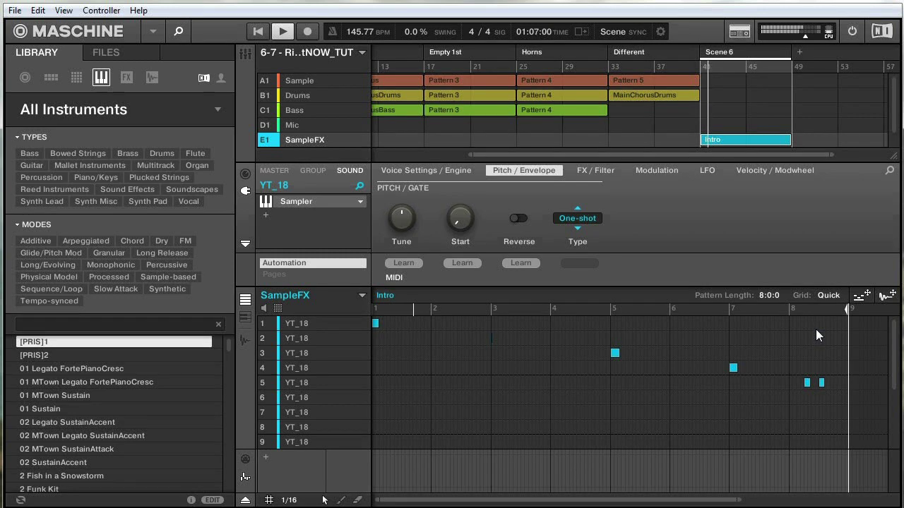
key(space)
drag(797, 369, 831, 390)
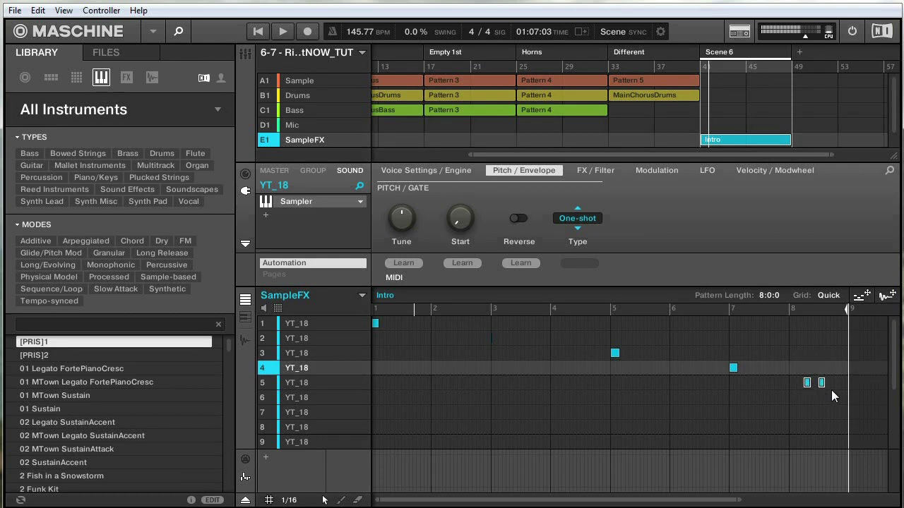
key(Delete)
drag(653, 502, 677, 502)
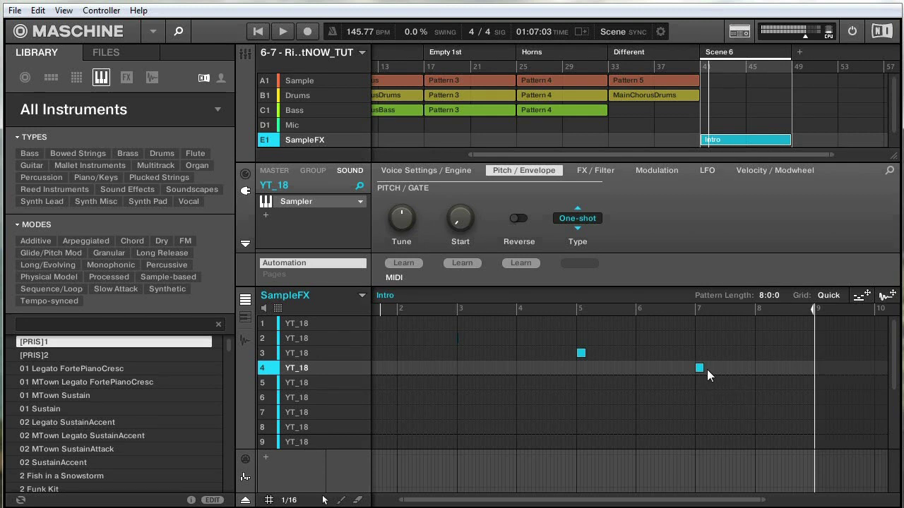
- Switch YT_18's envelope type from One-shot to ADSR
click(591, 220)
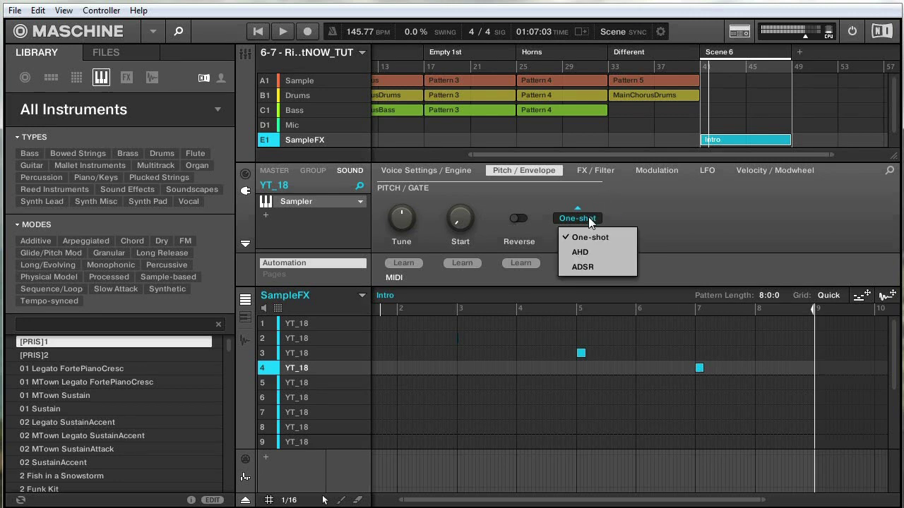
click(583, 268)
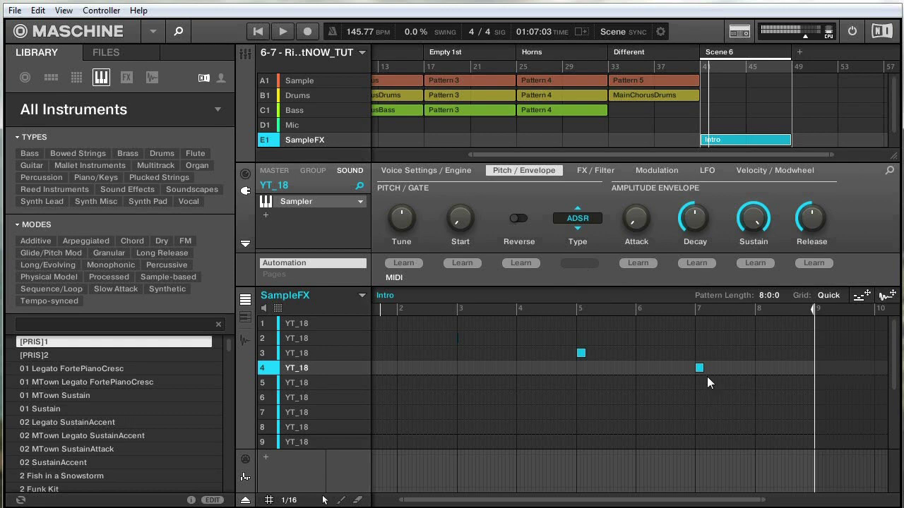
- Stretch the pad 4 YT_18 note so it runs from bar 7 to bar 9
drag(702, 367, 817, 363)
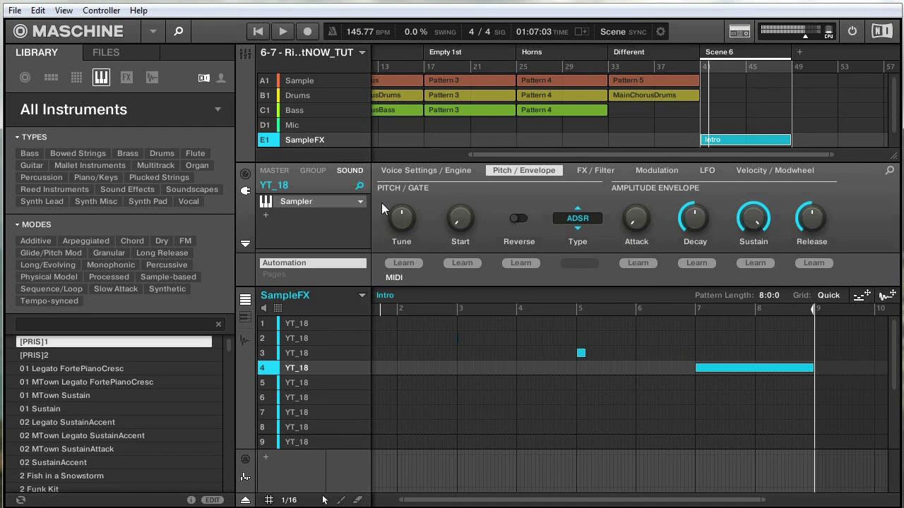
- Record a downward Tune knob movement for YT_18 as automation during playback
mouse_move(394, 224)
scroll(397, 221, down, 10)
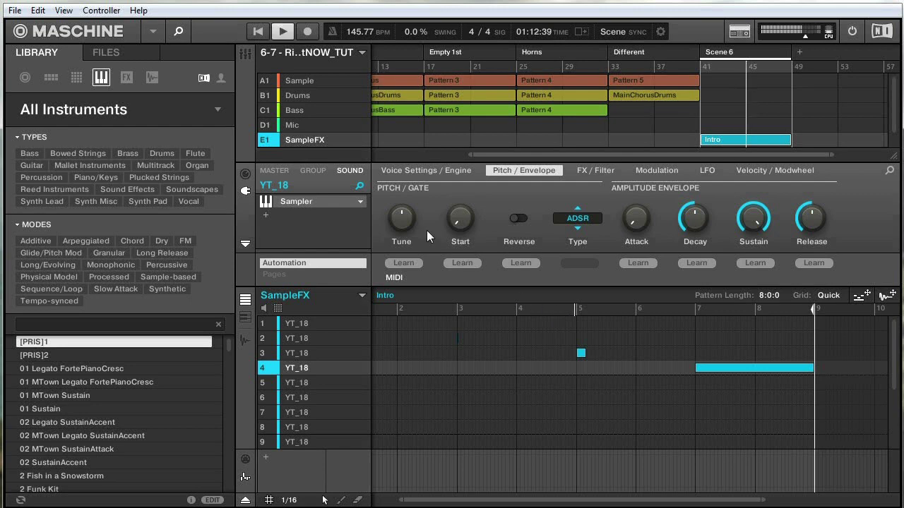
click(389, 208)
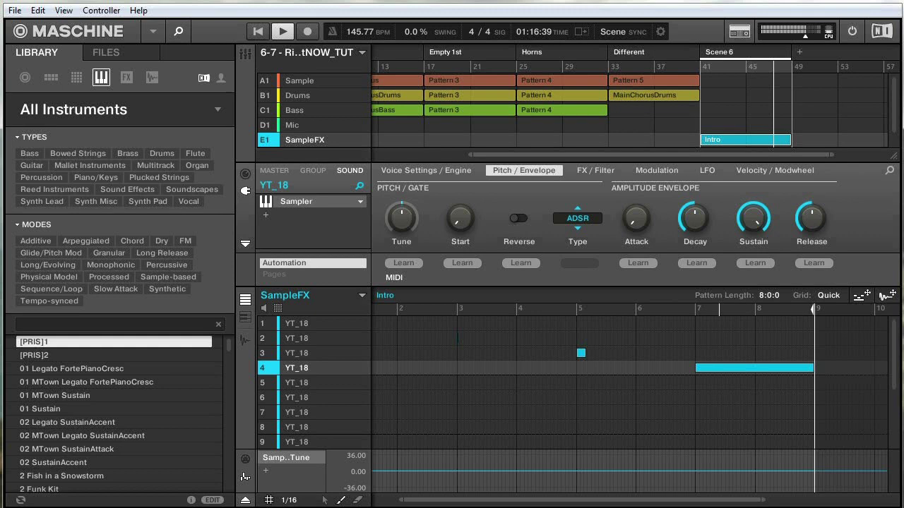
drag(389, 208, 390, 213)
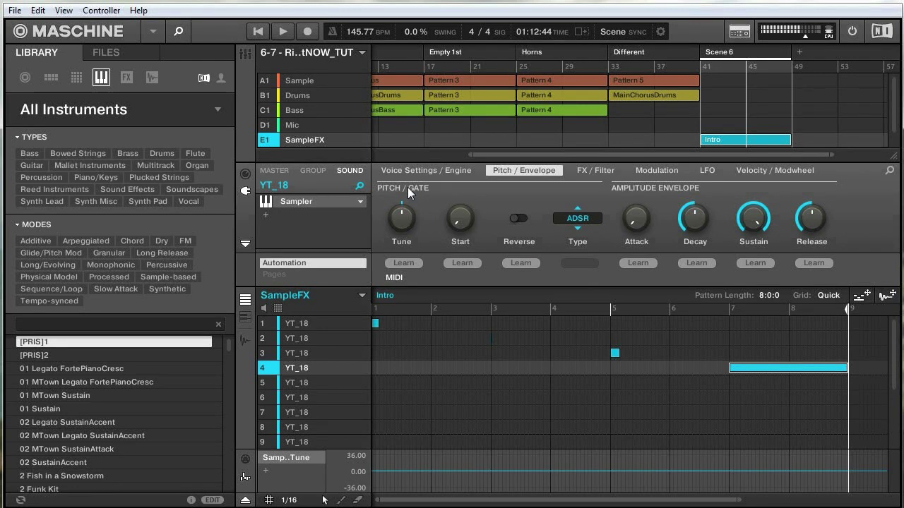
- Play the pattern back, then replay from bar 7 to hear the pitch-down
mouse_move(394, 216)
key(space)
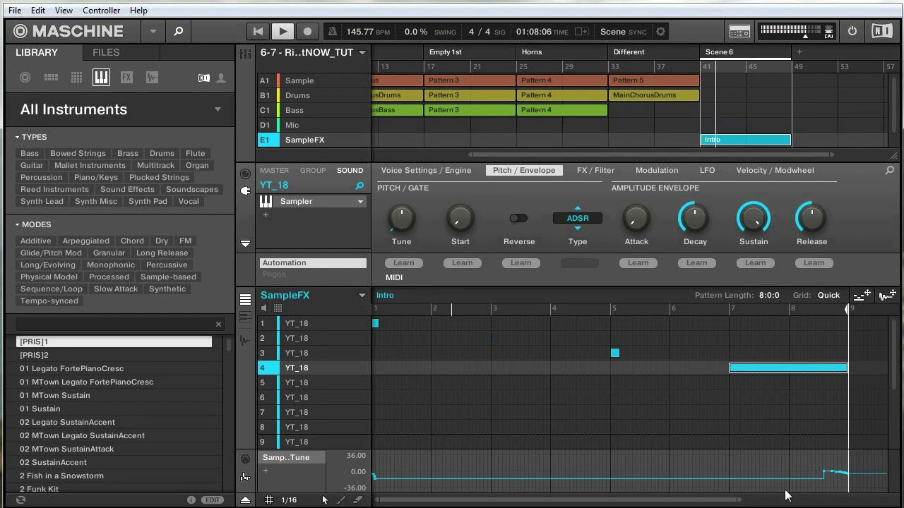
key(space)
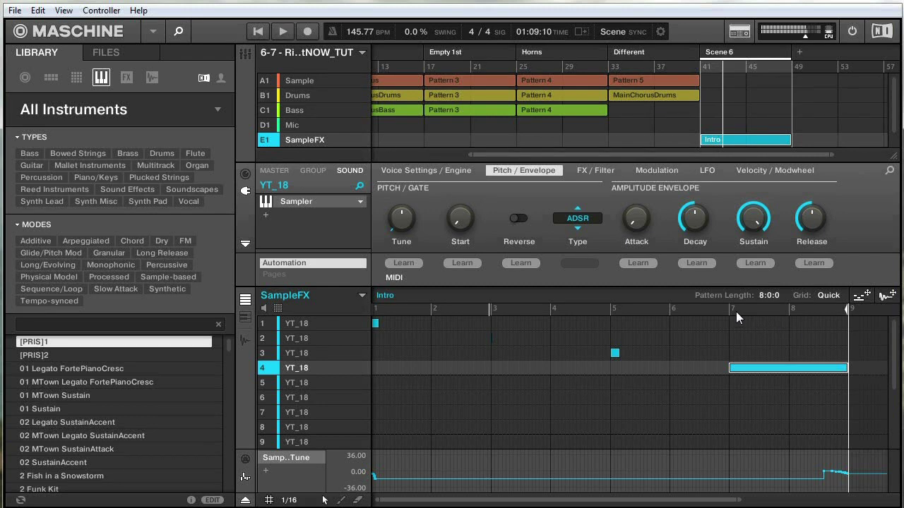
click(731, 308)
key(space)
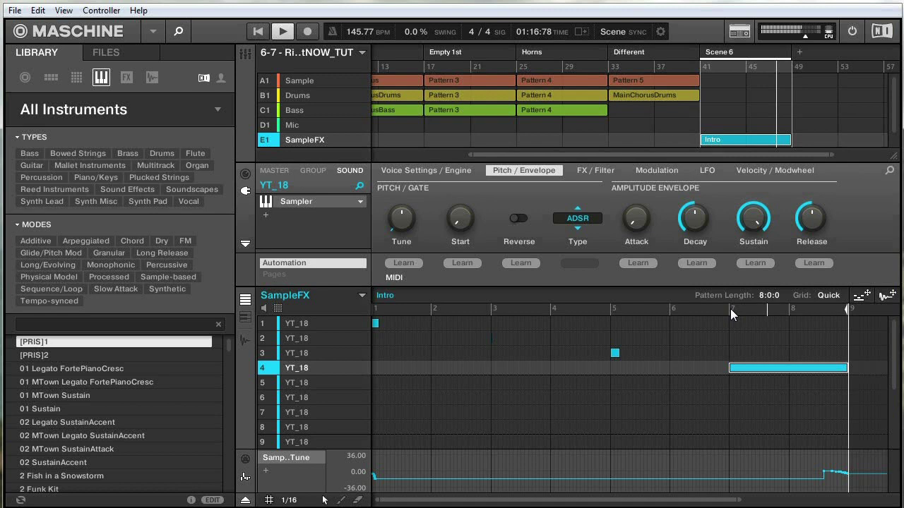
- Raise the first Tune automation point from -35.74 to 0.00 and replay
key(space)
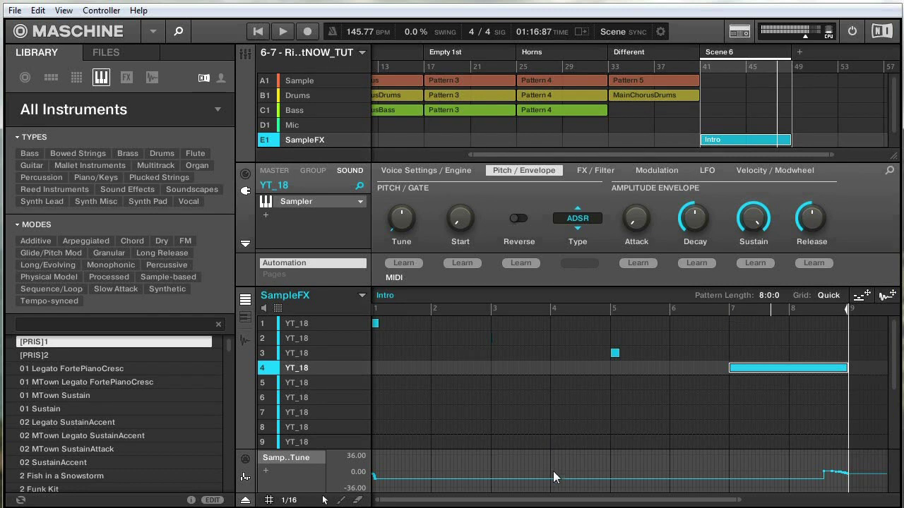
drag(541, 481, 542, 471)
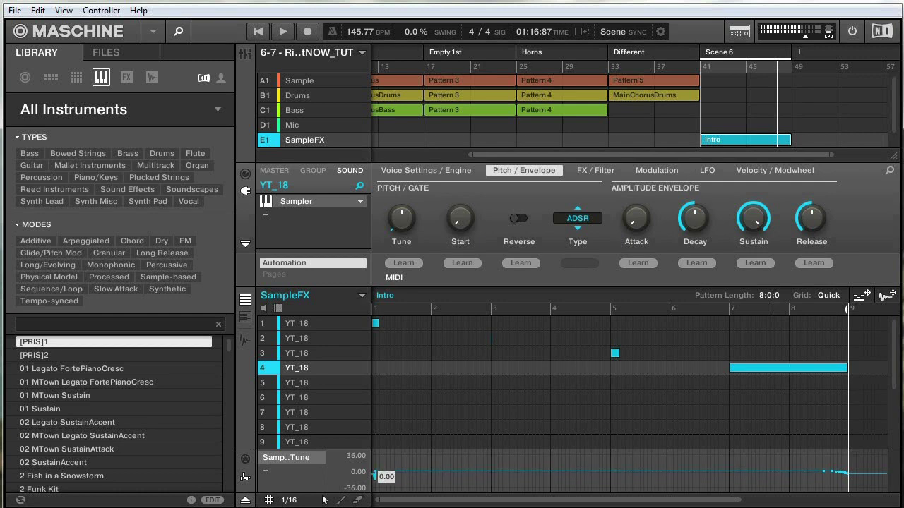
key(space)
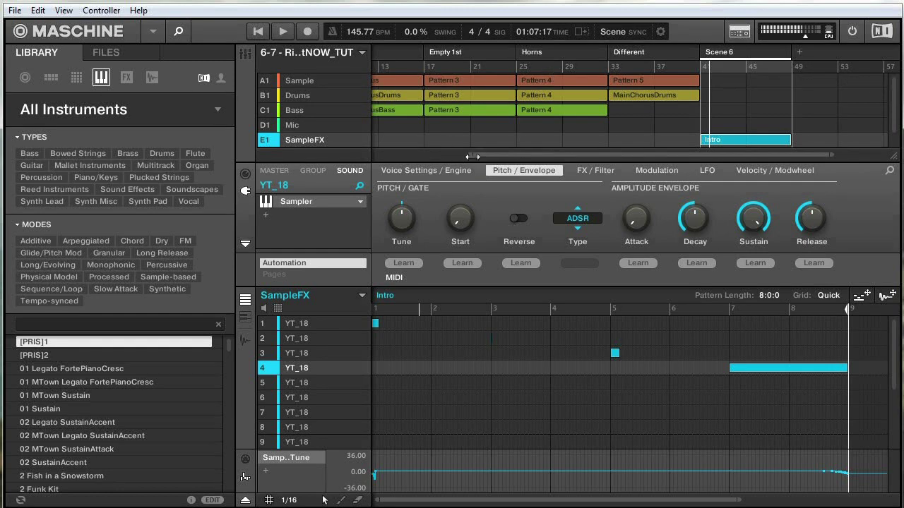
- Zoom out the arranger and duplicate the Drop scene as Scene 7 right after Scene 6
drag(472, 156, 376, 156)
click(473, 59)
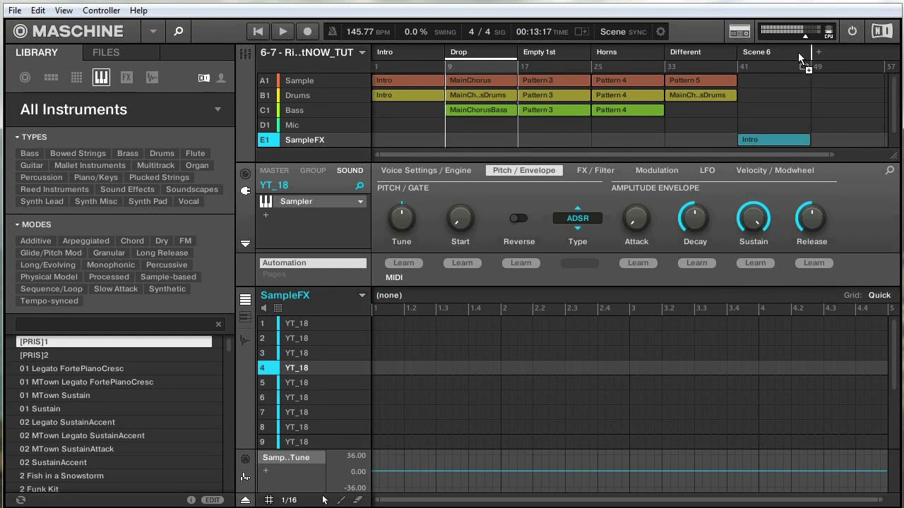
drag(798, 52, 808, 50)
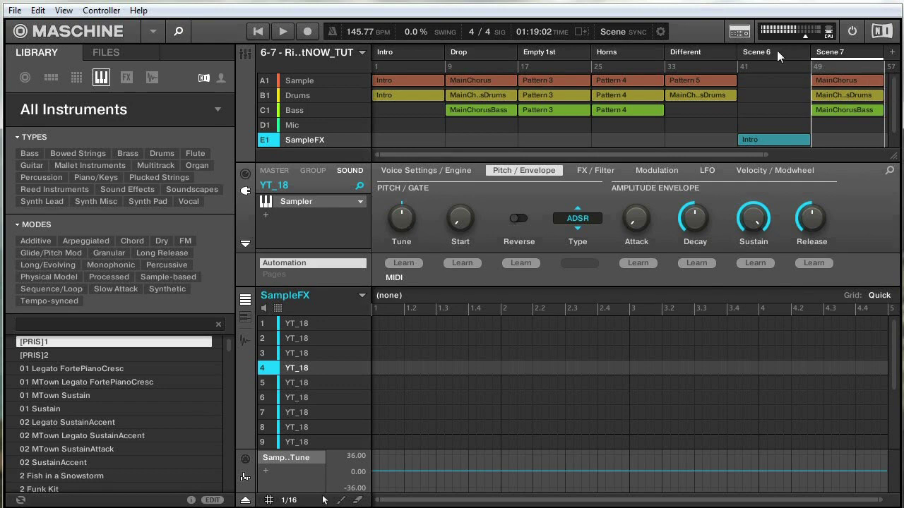
- Reselect Scene 6 with the SampleFX group, start playback, and check the new Scene 7
click(790, 52)
click(792, 130)
click(790, 140)
scroll(789, 140, down, 1)
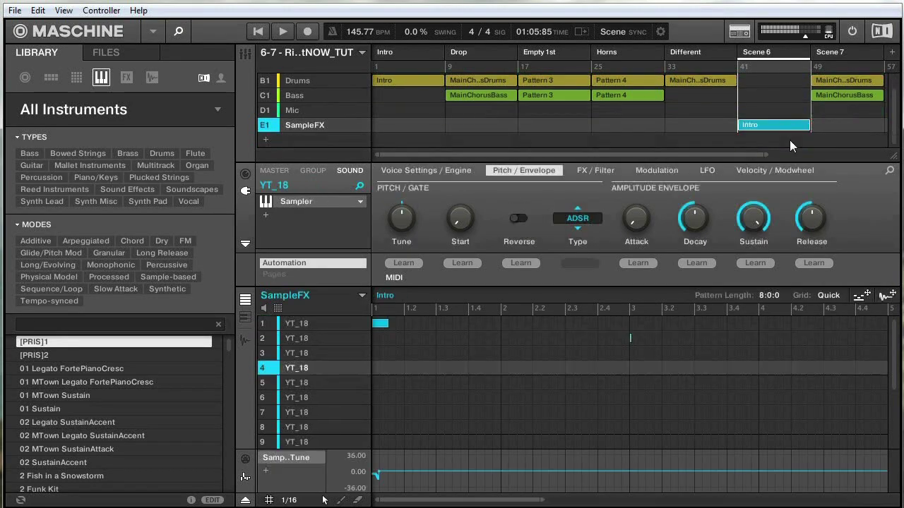
click(788, 113)
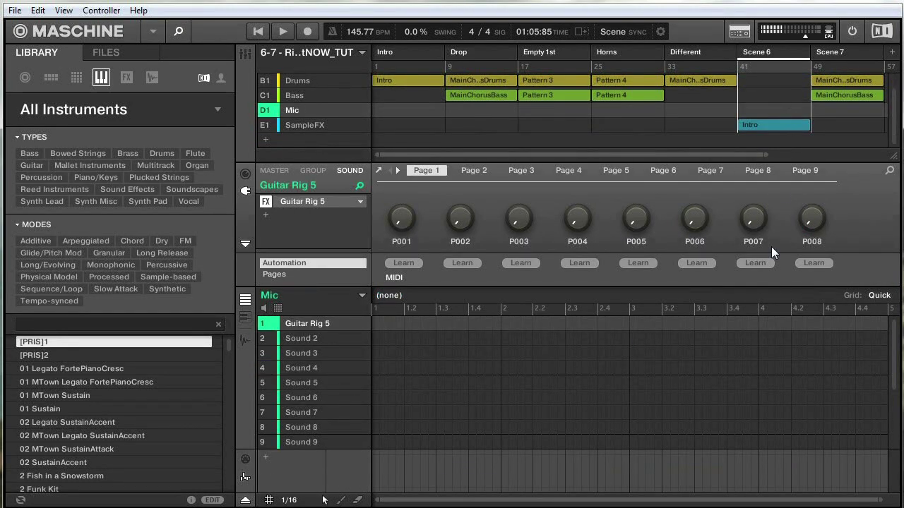
click(778, 130)
key(space)
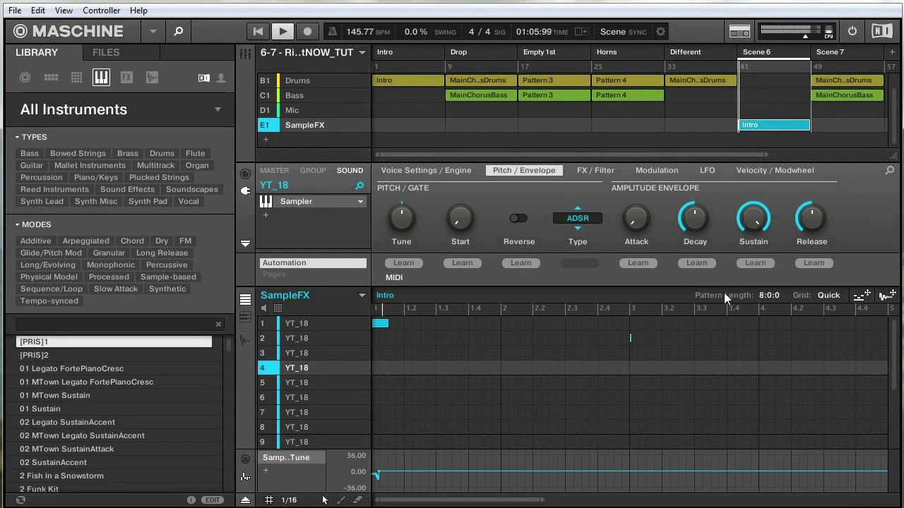
click(824, 53)
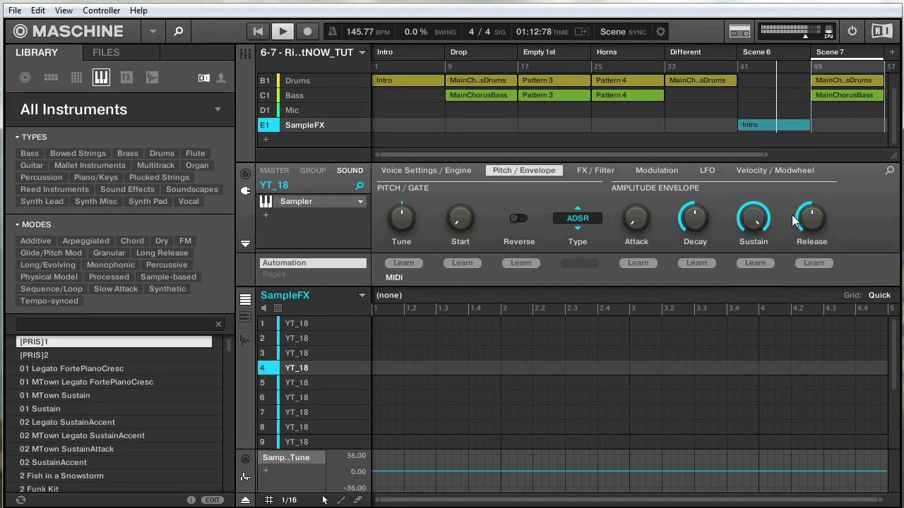
drag(768, 154, 848, 156)
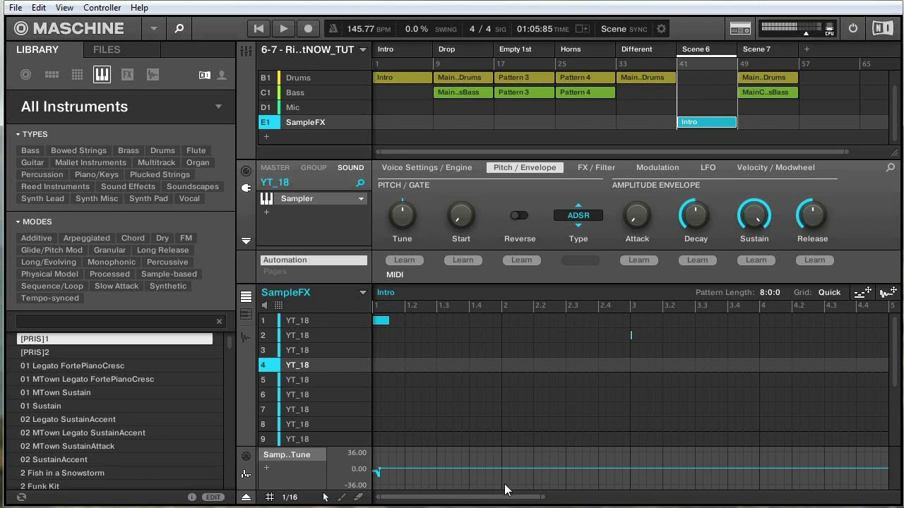
- Shorten the long row-4 note so it ends near bar 8.3
drag(504, 497, 734, 497)
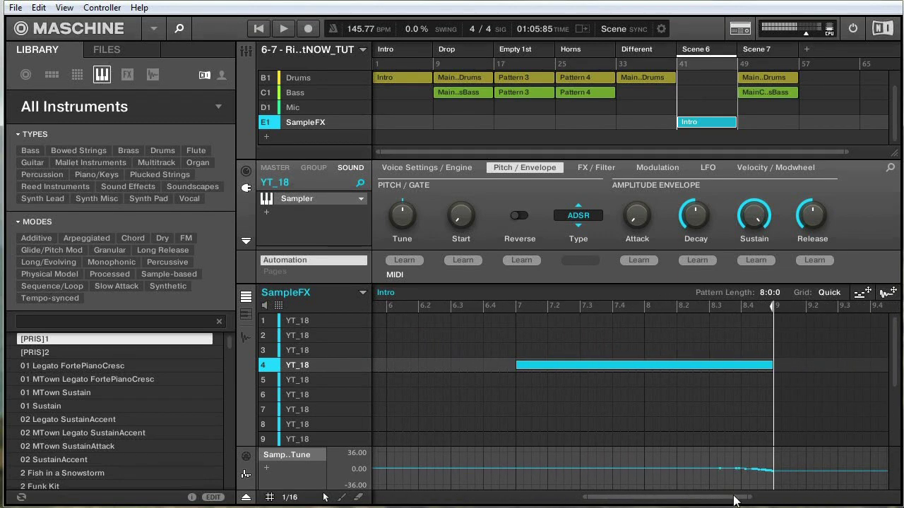
click(575, 366)
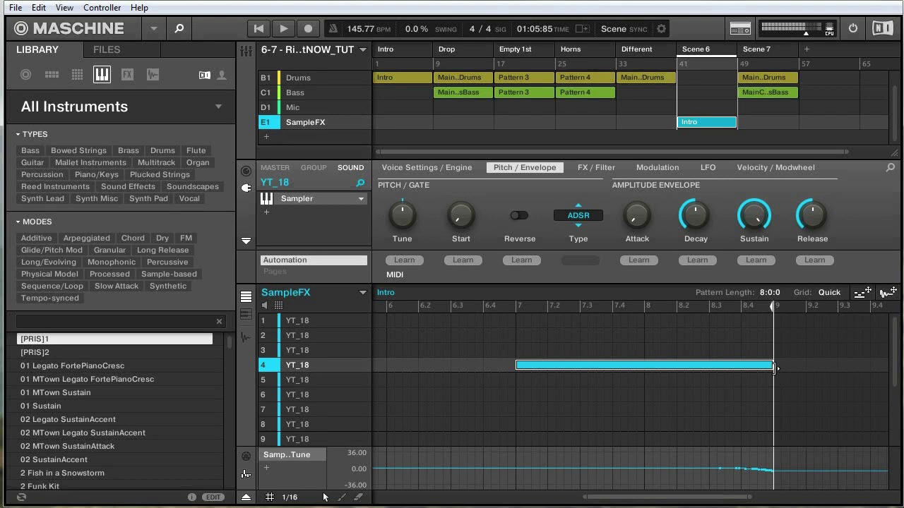
drag(775, 368, 709, 368)
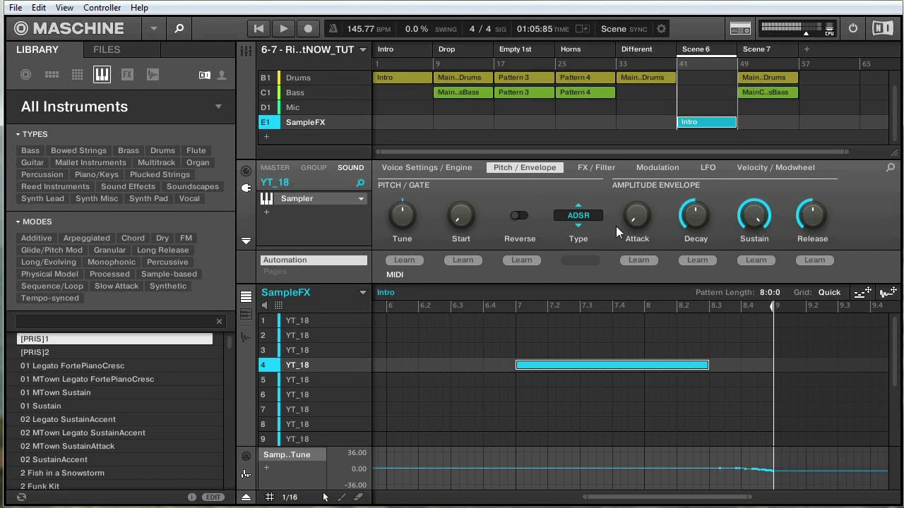
- Raise the sample's Release to about 996 ms so it fades out
mouse_move(812, 222)
mouse_move(811, 225)
mouse_down()
mouse_move(811, 190)
mouse_move(812, 226)
mouse_up()
mouse_move(805, 215)
- Play the intro's tape-stop and switch to Scene 7 to hear the drop
key(space)
scroll(796, 86, up, 1)
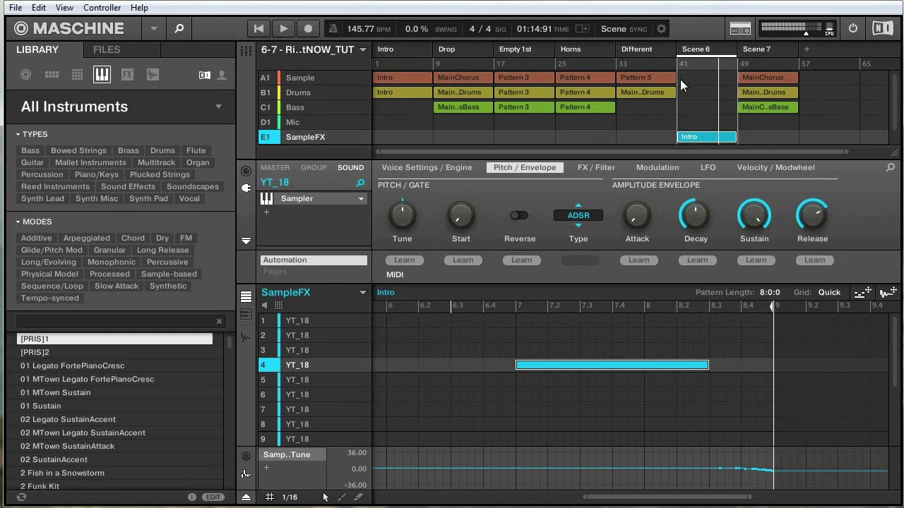
click(754, 49)
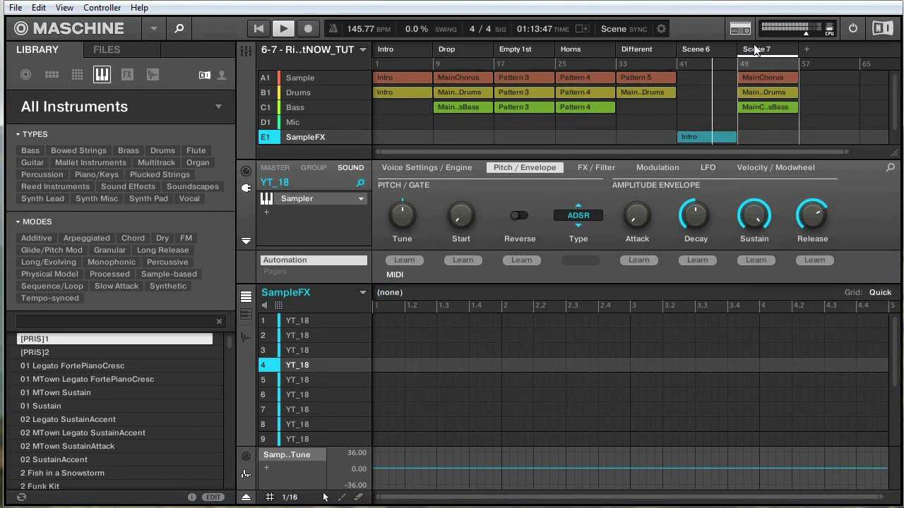